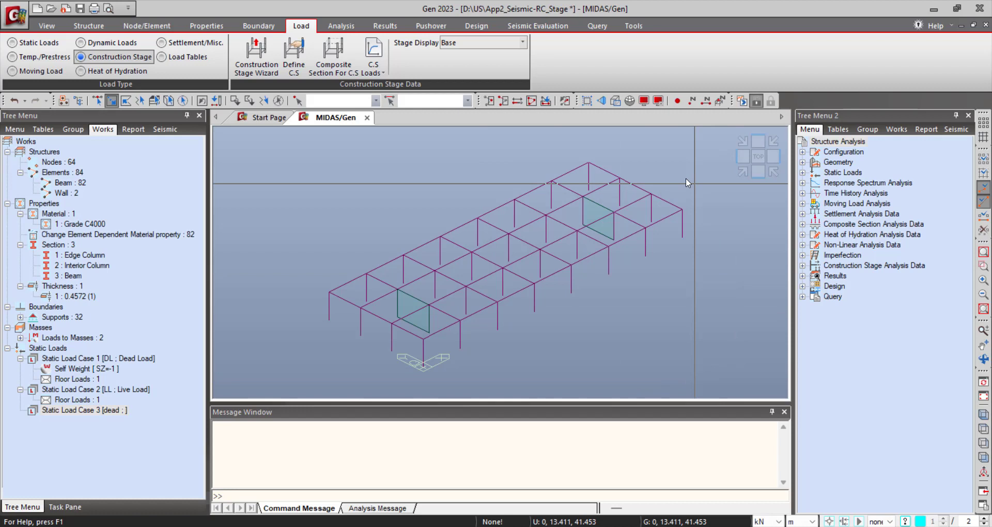
# Step: Show the live-load floor loads on the model, then hide the load arrows again
pyautogui.click(85, 401)
pyautogui.rightClick(85, 402)
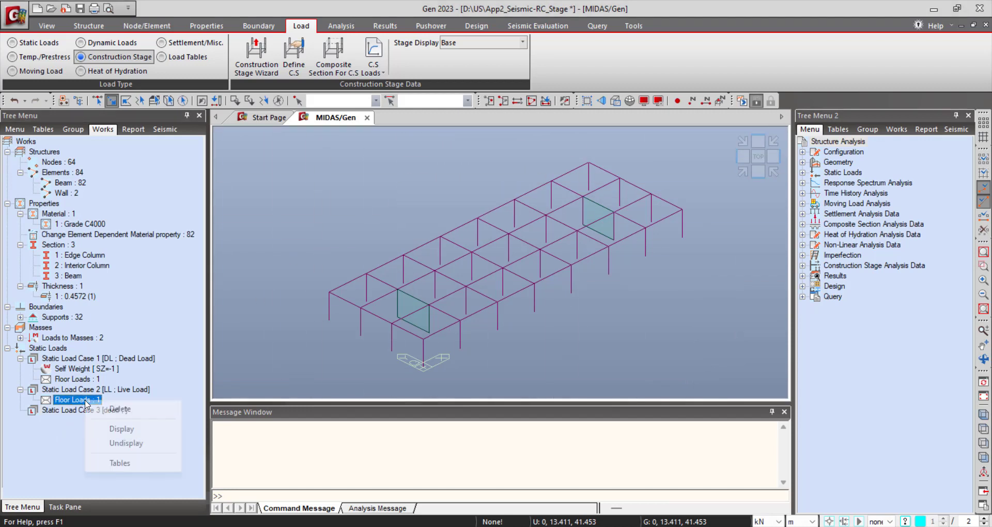
pyautogui.click(121, 429)
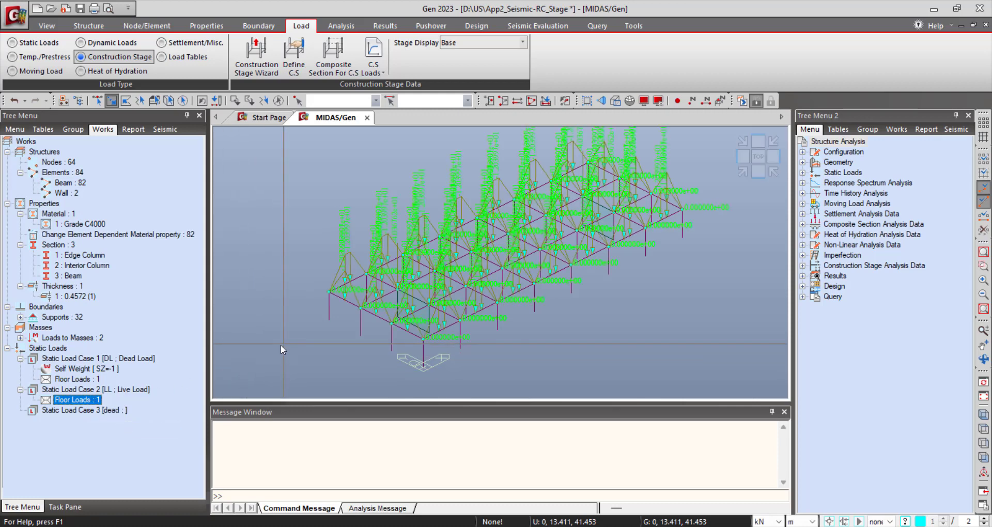
pyautogui.rightClick(91, 406)
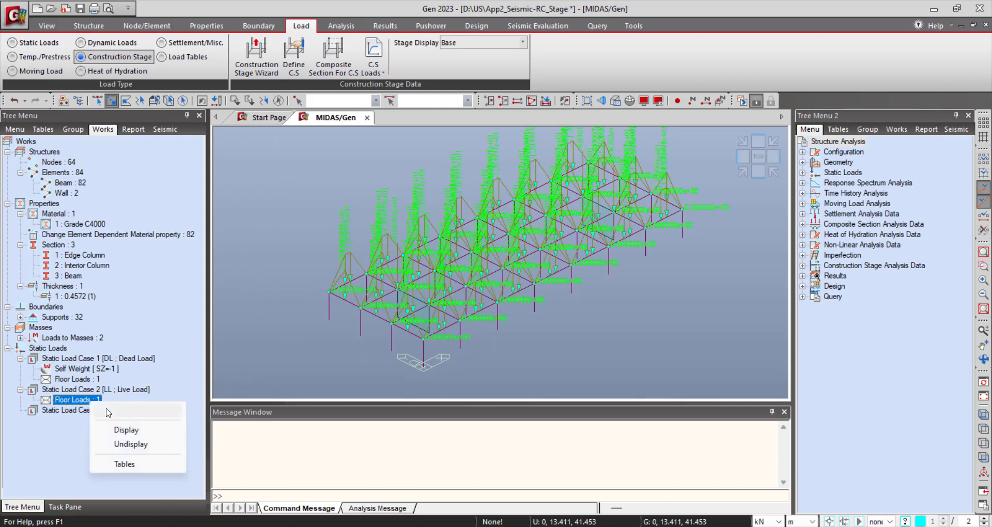
pyautogui.click(130, 444)
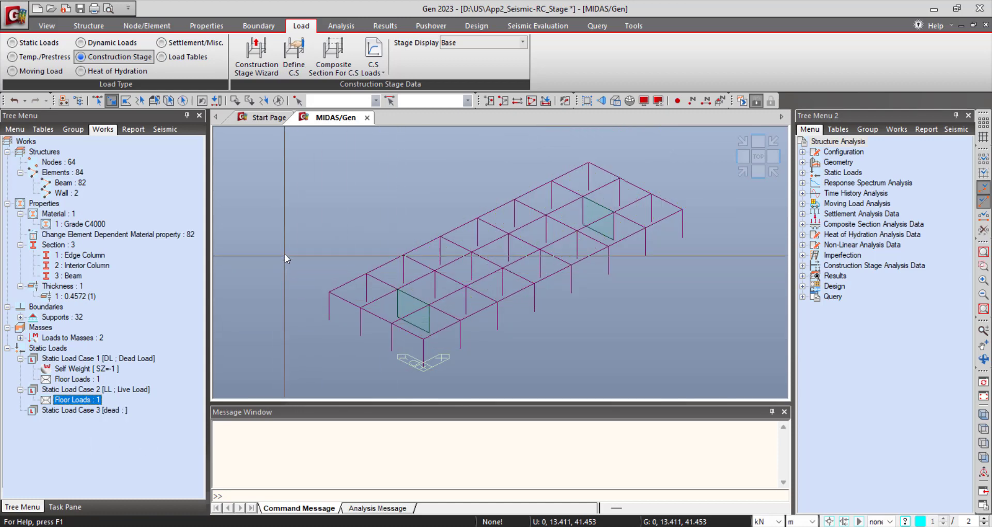
# Step: In Building Generation, add an entry of 10 copies spaced 4 m in global Z
pyautogui.click(87, 27)
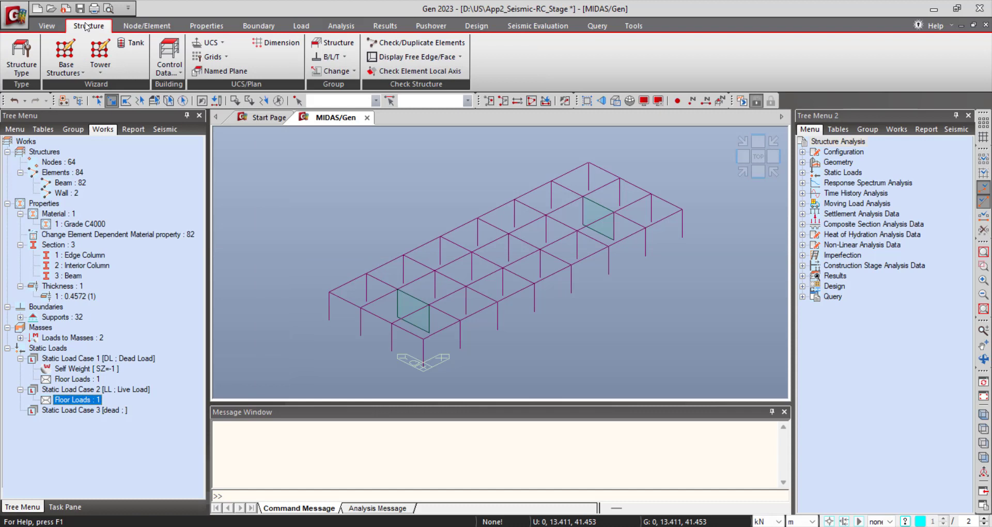
pyautogui.click(174, 72)
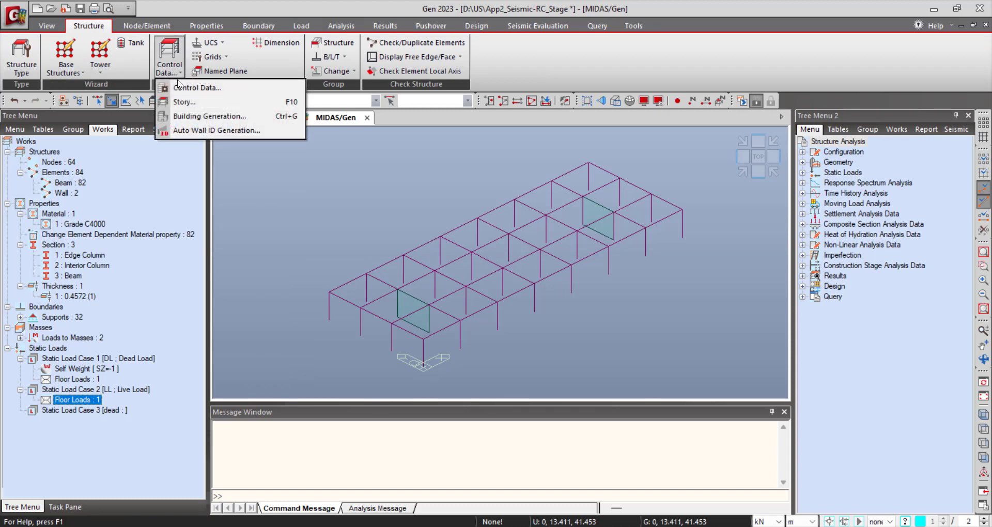
pyautogui.click(208, 116)
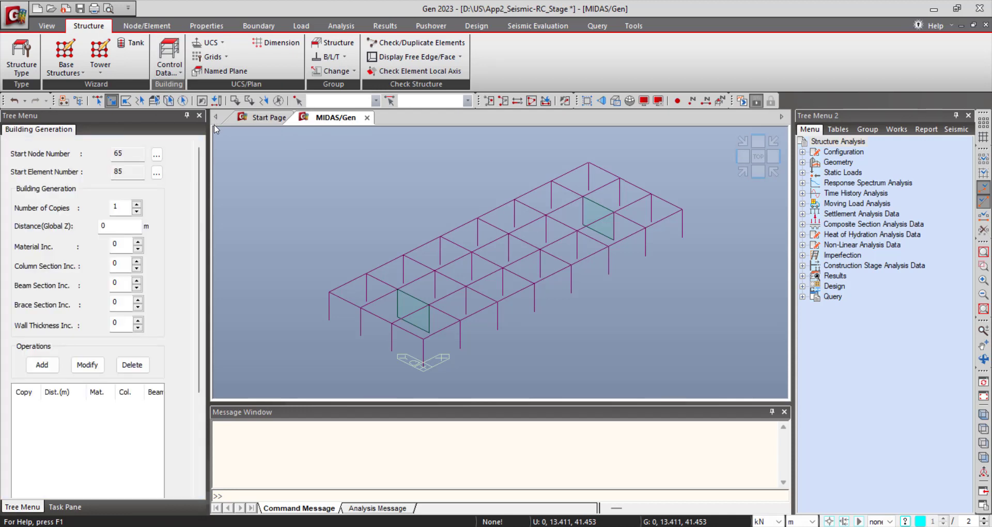
pyautogui.scroll(-2, 199, 206)
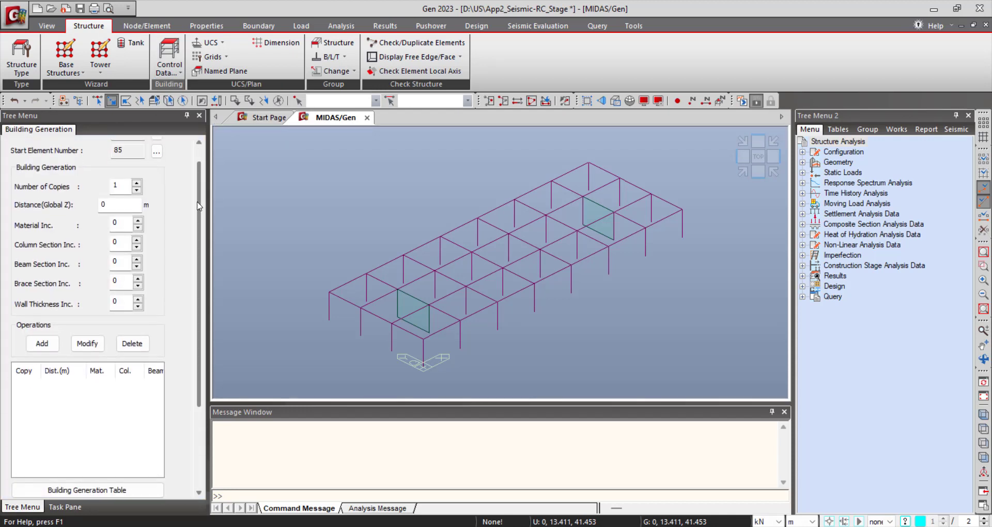
pyautogui.moveTo(199, 206); pyautogui.dragTo(191, 286)
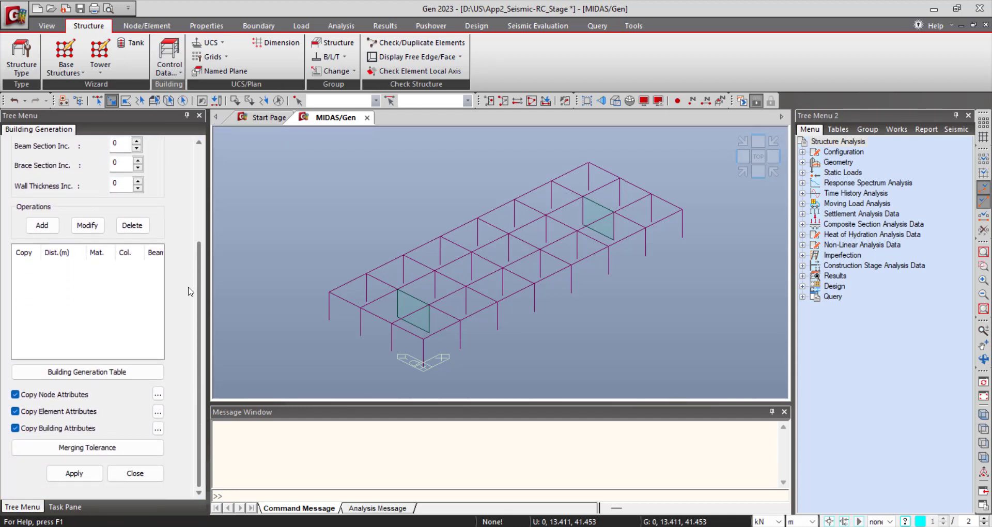
pyautogui.scroll(5, 190, 292)
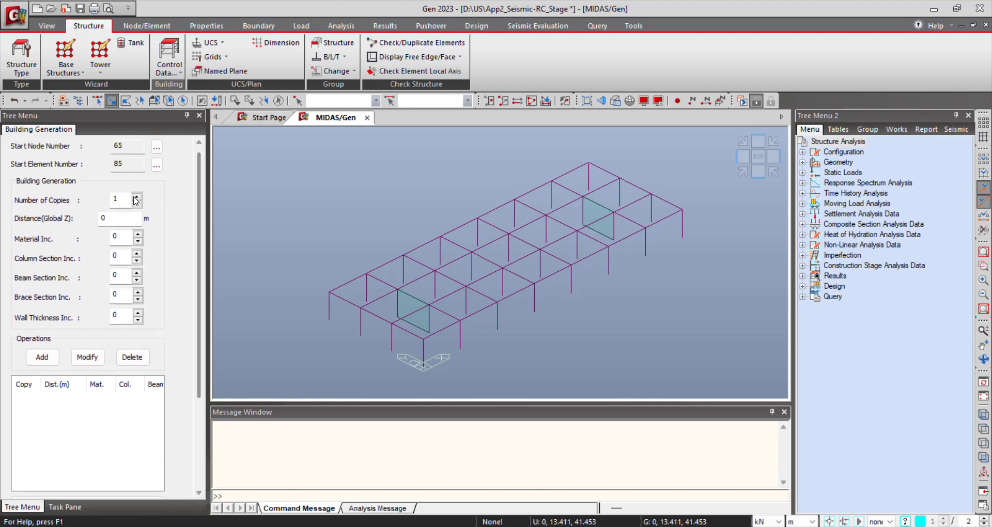
pyautogui.click(118, 201)
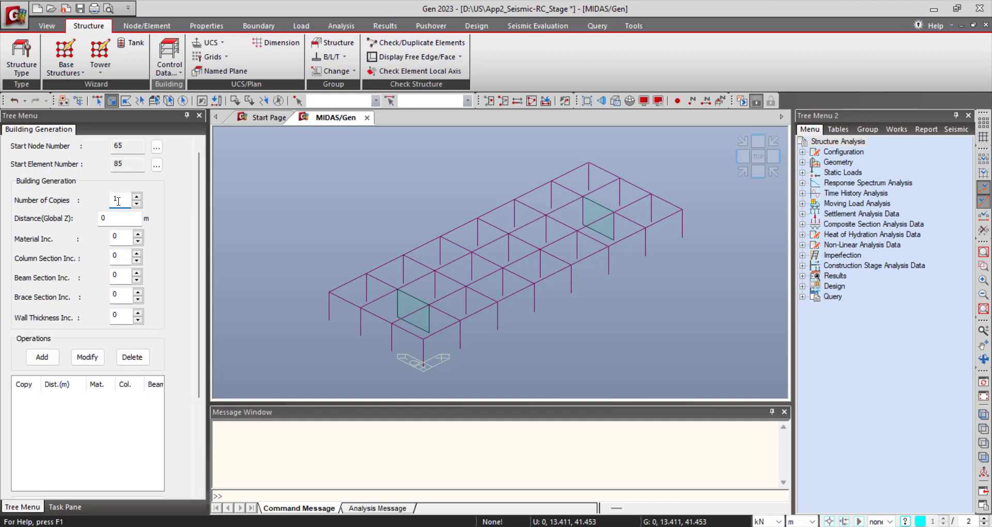
pyautogui.write('0')
pyautogui.press('Tab')
pyautogui.write('4')
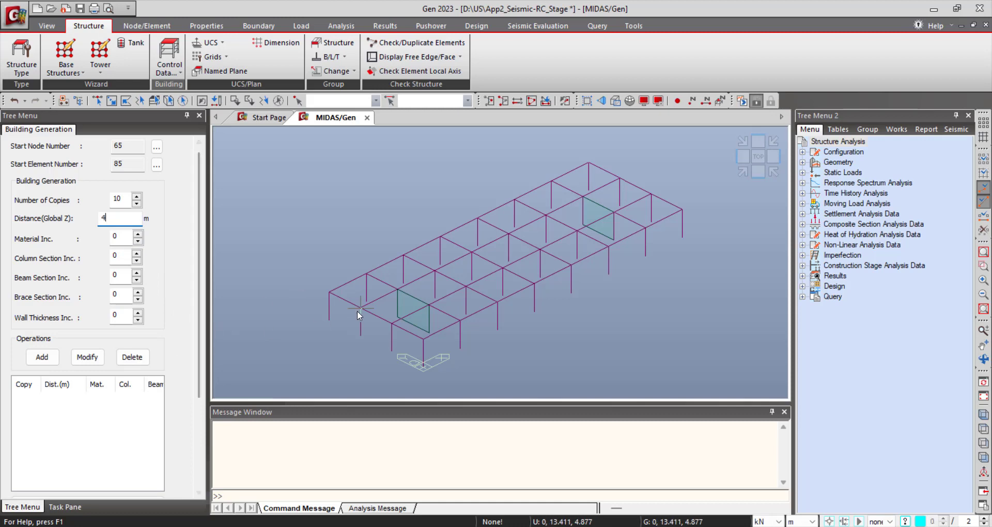
pyautogui.scroll(-1, 202, 344)
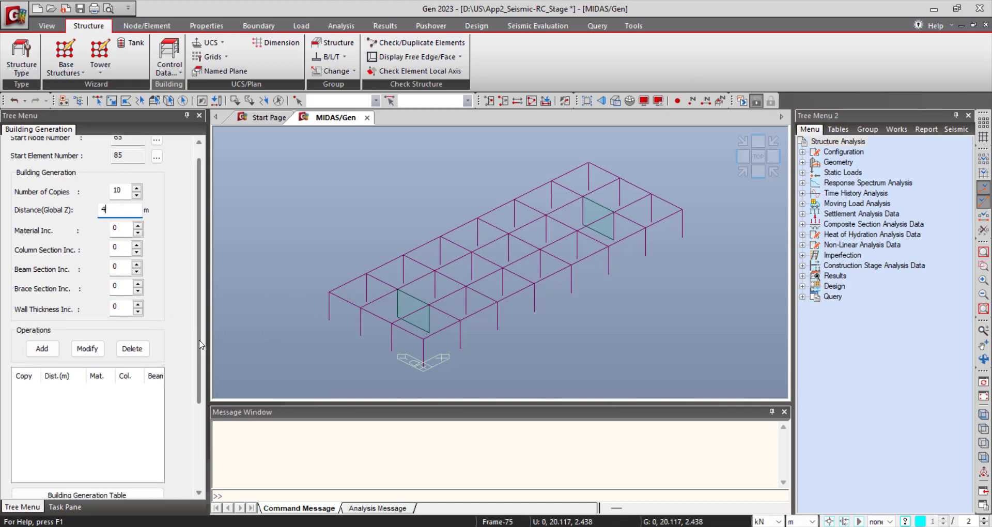
pyautogui.scroll(-5, 202, 345)
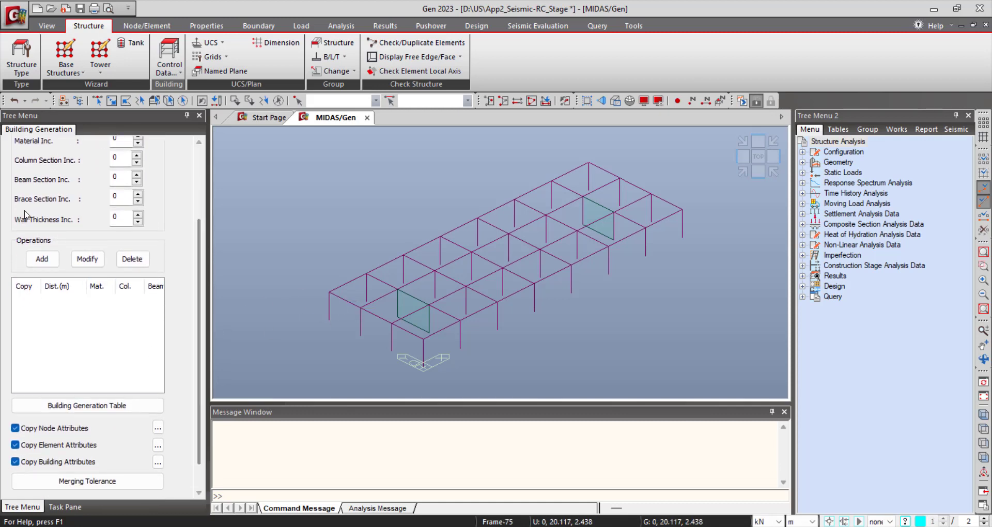
pyautogui.click(42, 258)
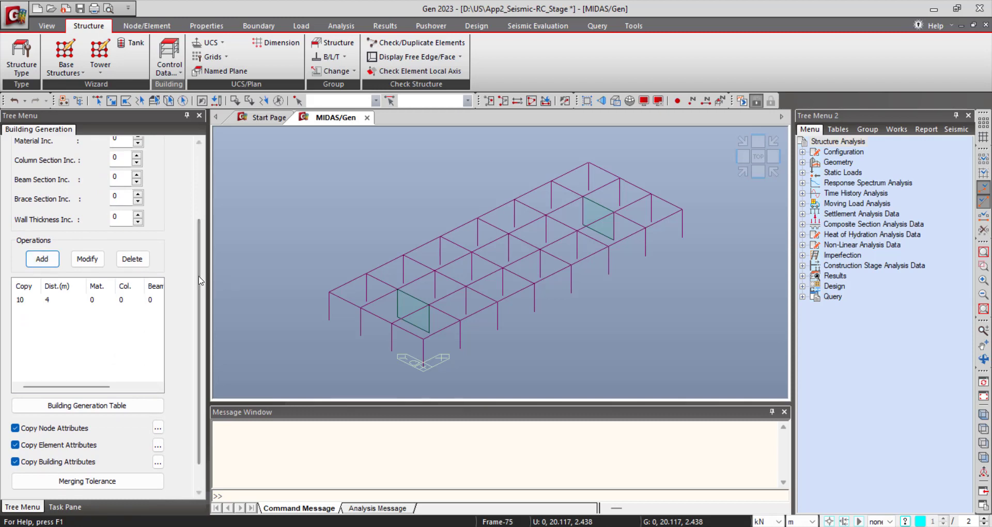
pyautogui.scroll(-2, 201, 283)
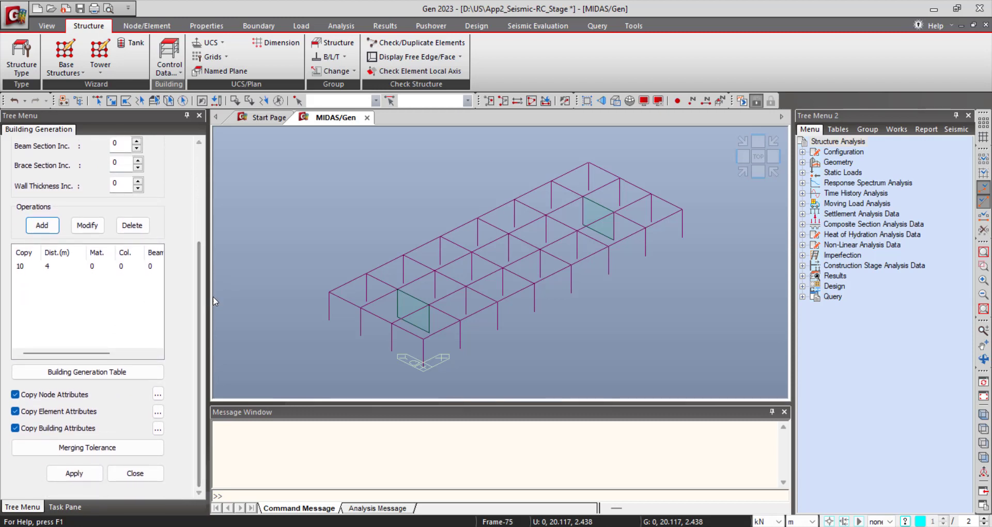
# Step: Select the whole frame and apply generation, yielding 384 nodes and 924 elements, then close the panel
pyautogui.click(184, 101)
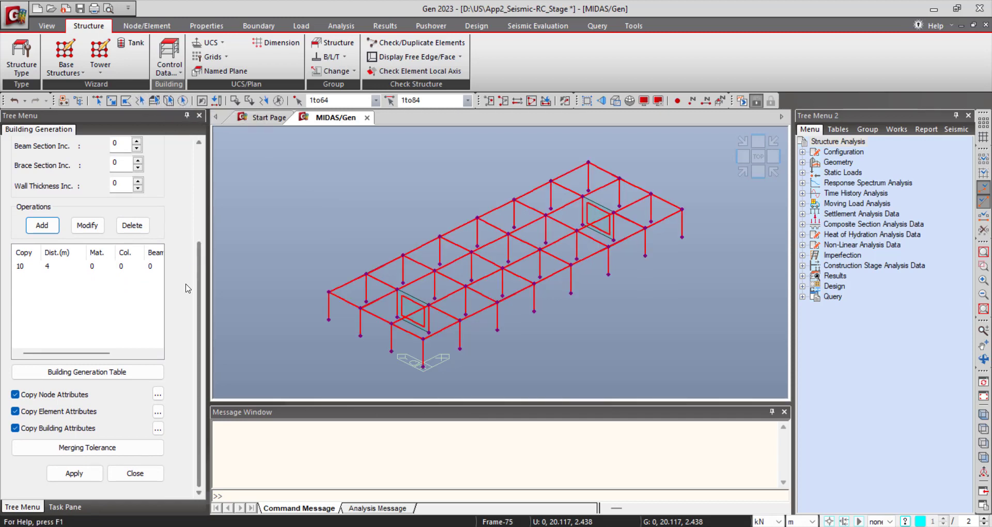
pyautogui.click(74, 473)
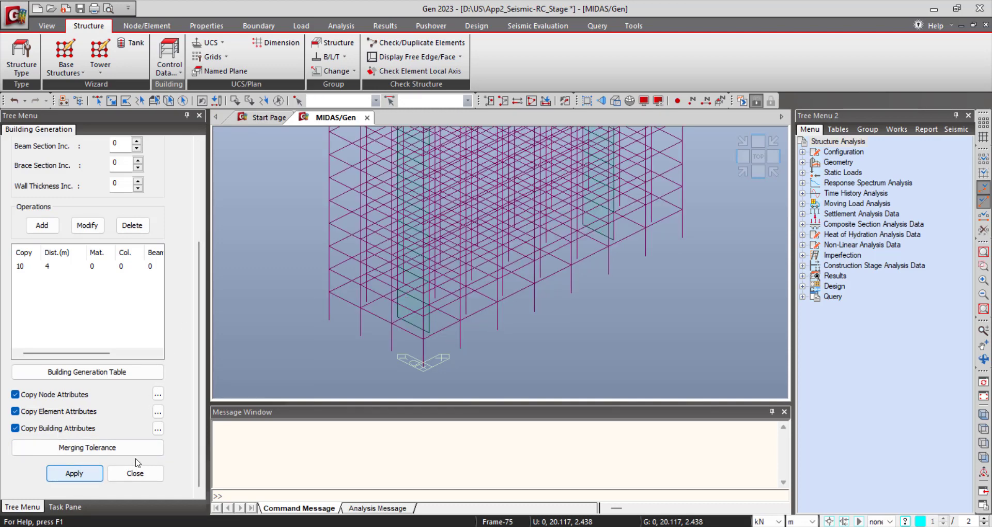
pyautogui.scroll(-2, 658, 224)
pyautogui.scroll(-3, 658, 224)
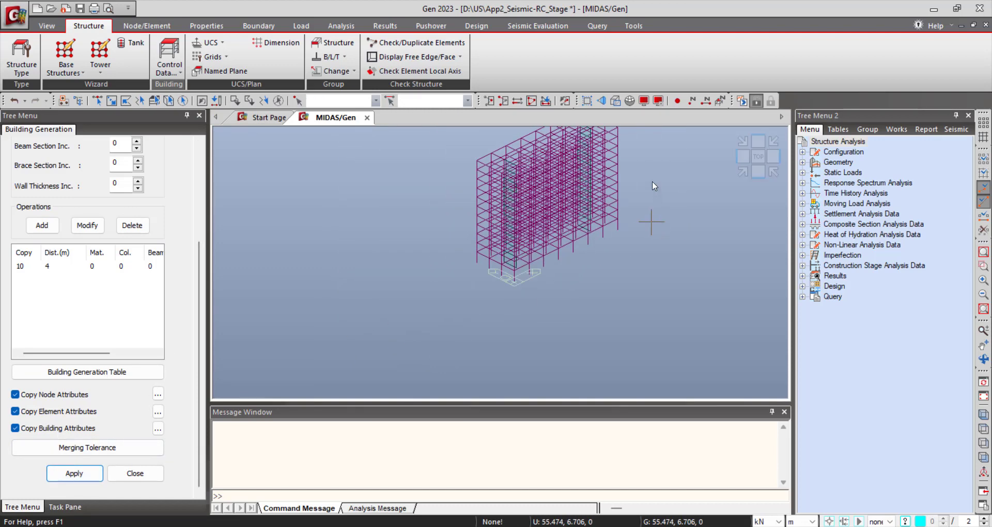
pyautogui.scroll(2, 594, 173)
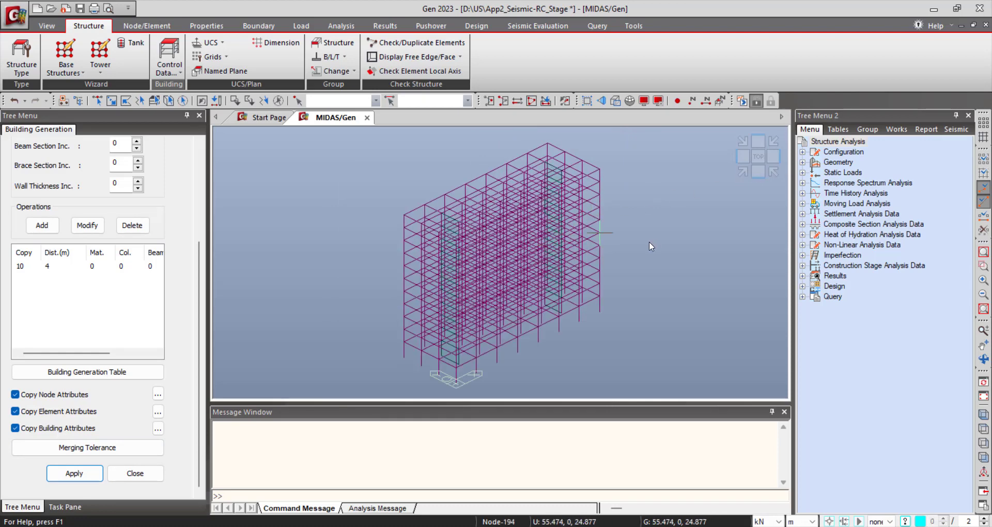
pyautogui.keyDown('ctrl'); pyautogui.moveTo(649, 240); pyautogui.dragTo(629, 195, button='middle'); pyautogui.keyUp('ctrl')
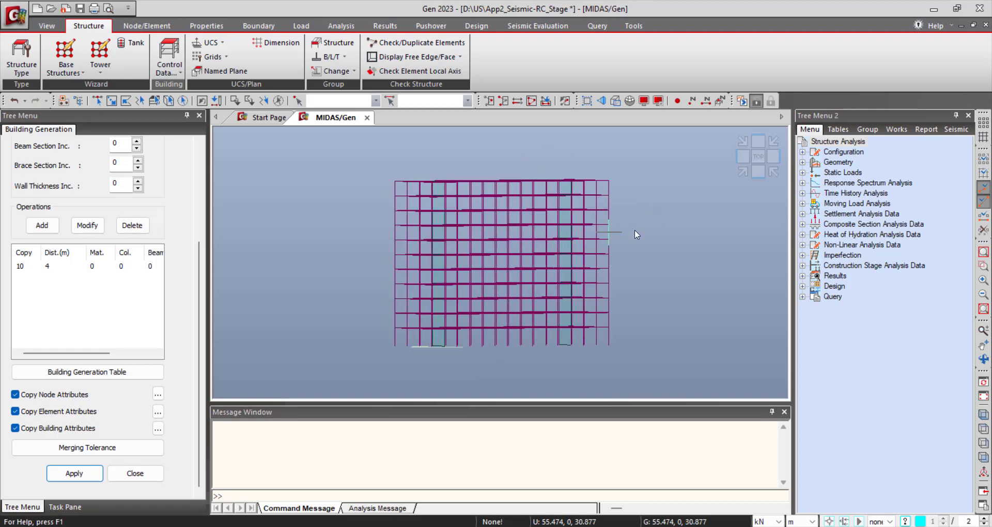
pyautogui.moveTo(622, 270)
pyautogui.keyDown('ctrl'); pyautogui.mouseDown(button='middle')
pyautogui.moveTo(630, 257)
pyautogui.moveTo(635, 274)
pyautogui.mouseUp(button='middle'); pyautogui.keyUp('ctrl')
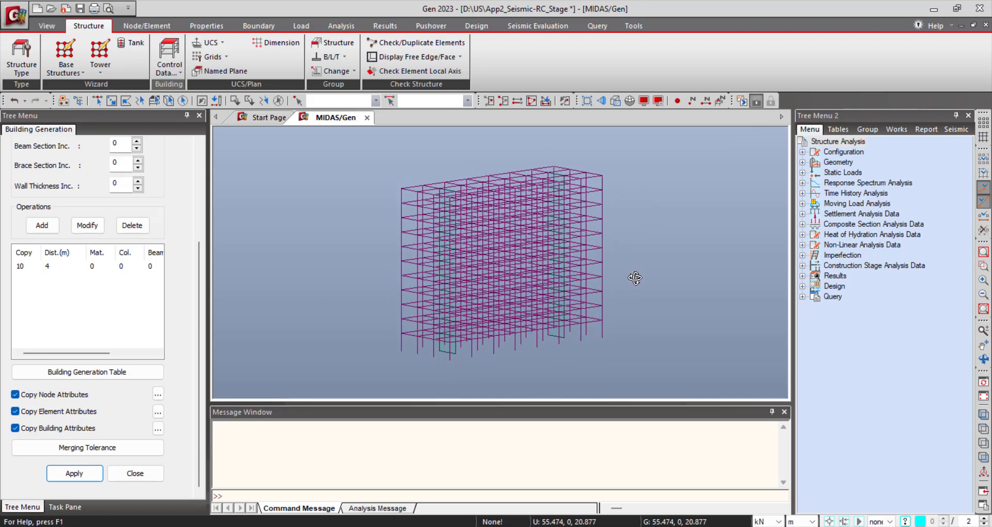
pyautogui.click(149, 479)
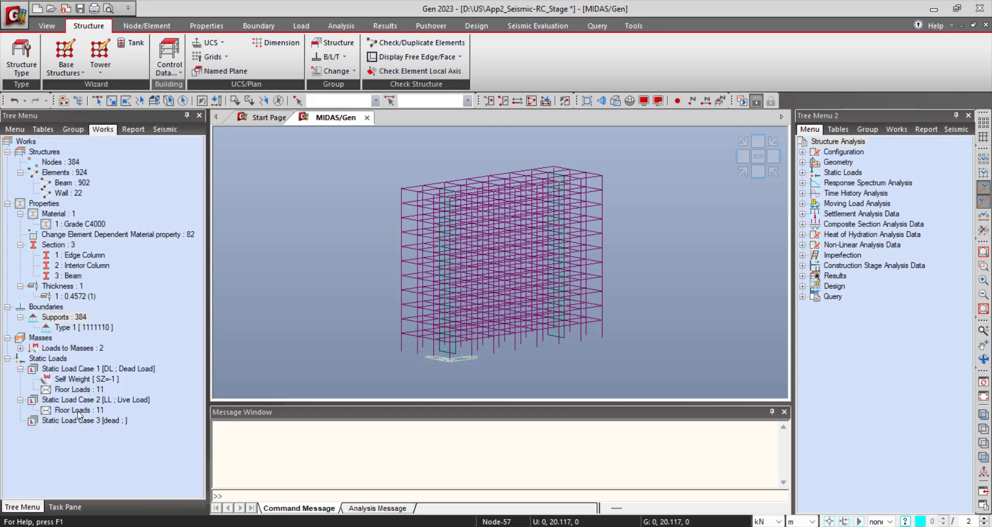
pyautogui.click(83, 414)
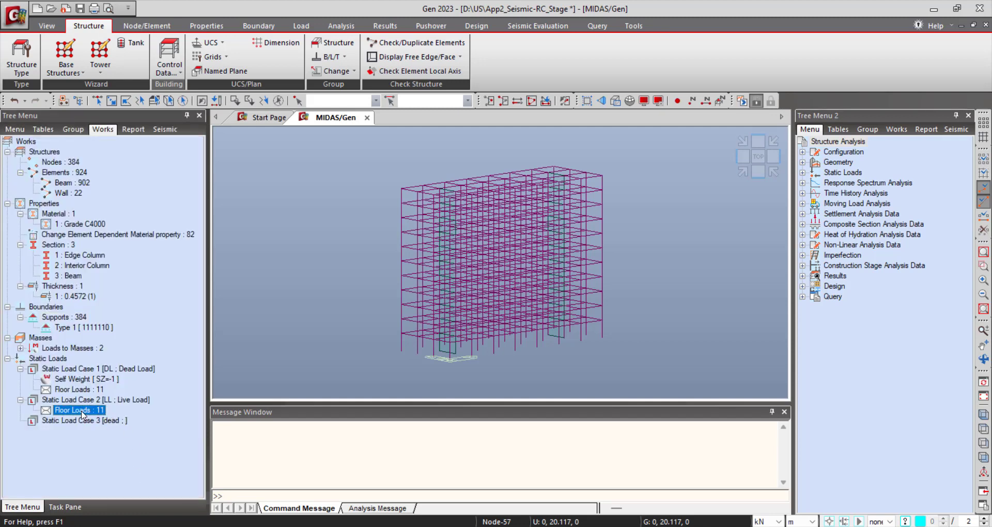
pyautogui.rightClick(82, 413)
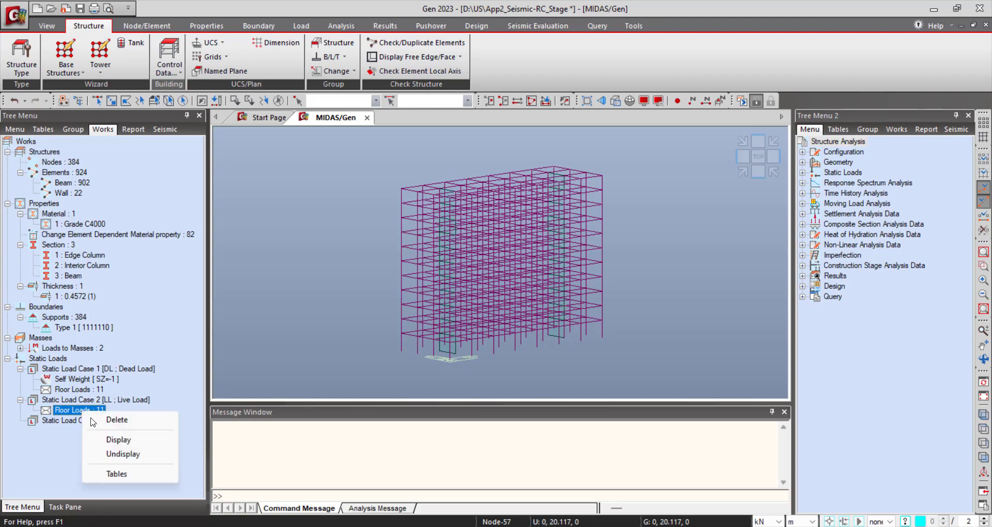
pyautogui.click(118, 440)
pyautogui.scroll(6, 407, 322)
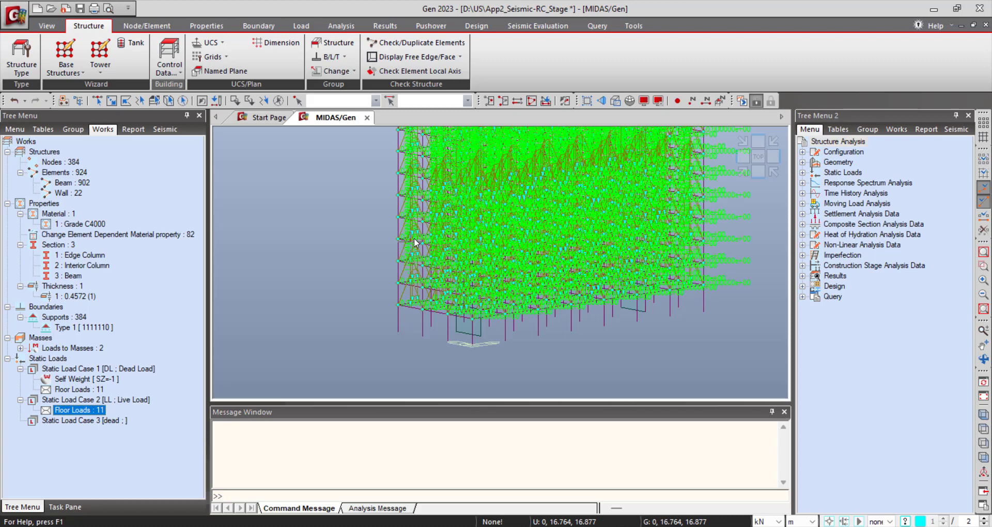
pyautogui.rightClick(83, 412)
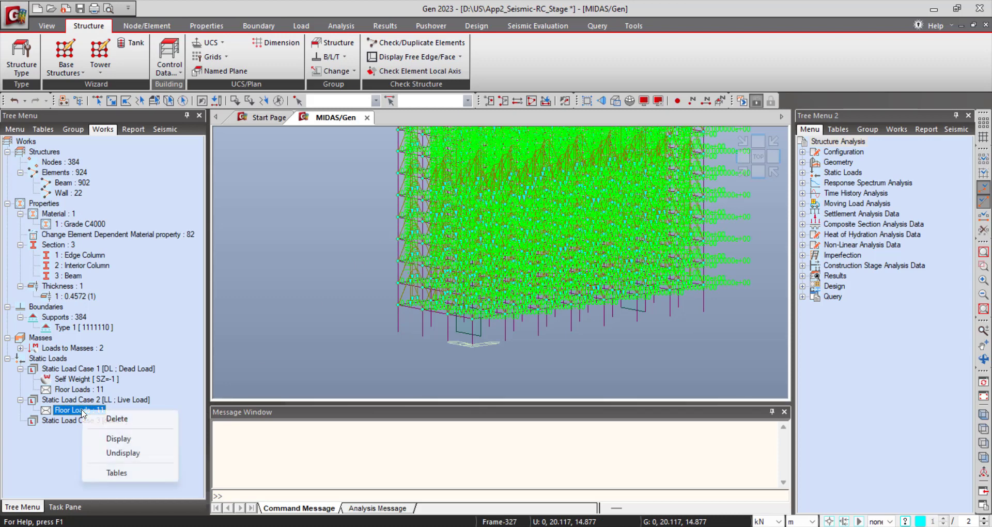
pyautogui.click(124, 453)
pyautogui.keyDown('ctrl'); pyautogui.moveTo(537, 243); pyautogui.dragTo(513, 286, button='middle'); pyautogui.keyUp('ctrl')
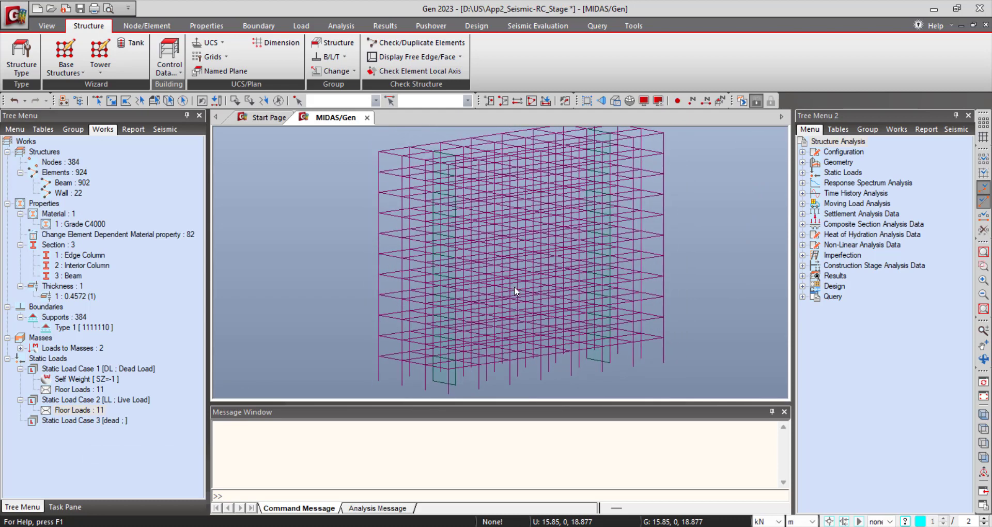
pyautogui.scroll(-5, 513, 286)
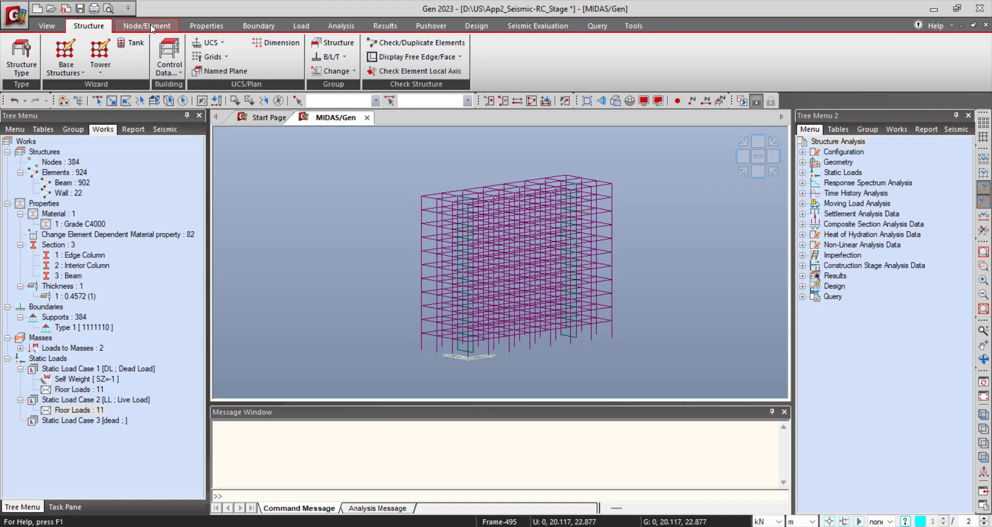
# Step: Auto-generate story data from ground level 0 m with 5% seismic and 15% wind eccentricity
pyautogui.click(171, 67)
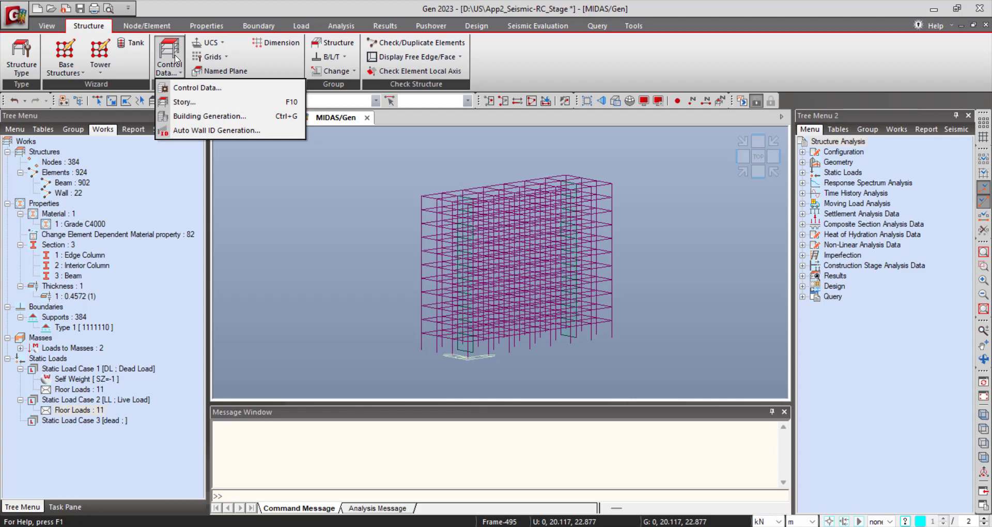
pyautogui.click(226, 106)
pyautogui.moveTo(122, 6); pyautogui.dragTo(148, 31)
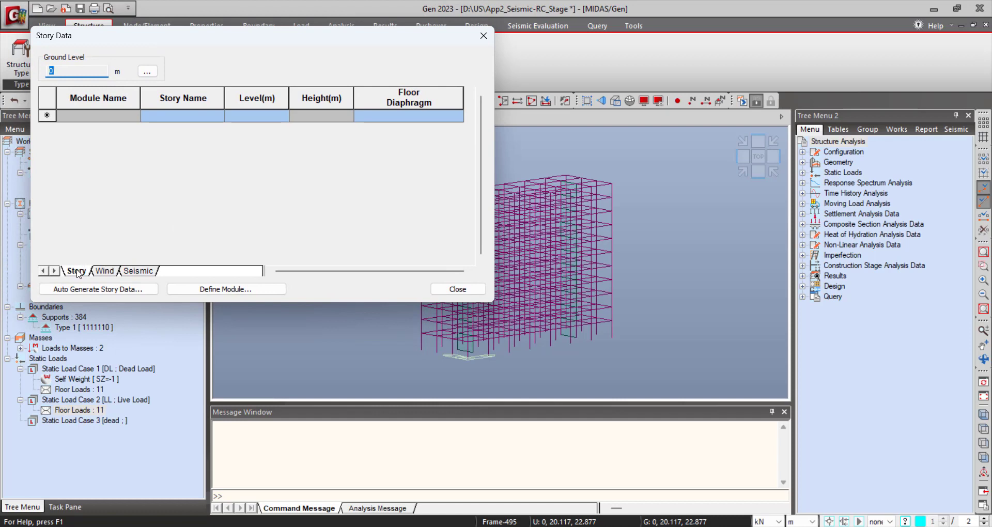
pyautogui.click(78, 272)
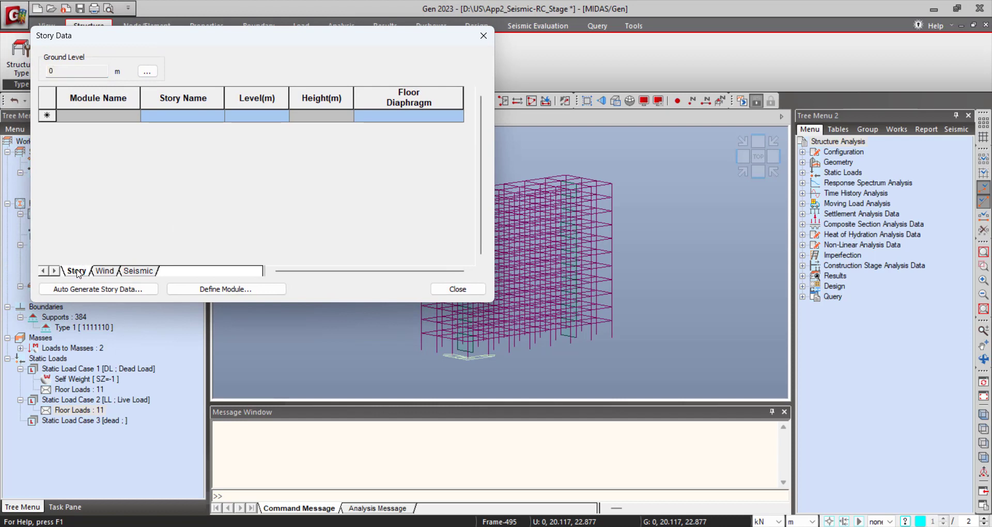
pyautogui.click(115, 291)
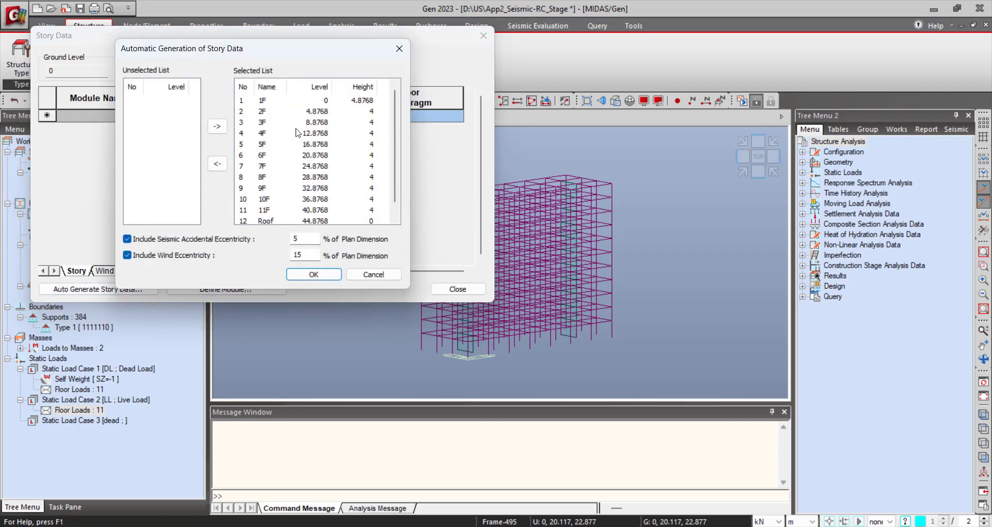
pyautogui.scroll(-1, 297, 132)
pyautogui.scroll(1, 298, 220)
pyautogui.scroll(-1, 293, 150)
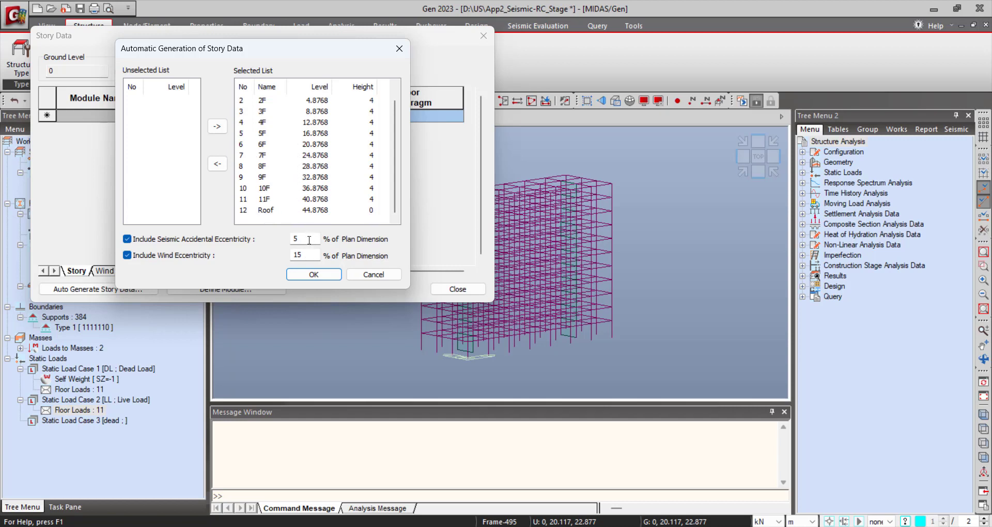
pyautogui.click(311, 256)
pyautogui.click(324, 278)
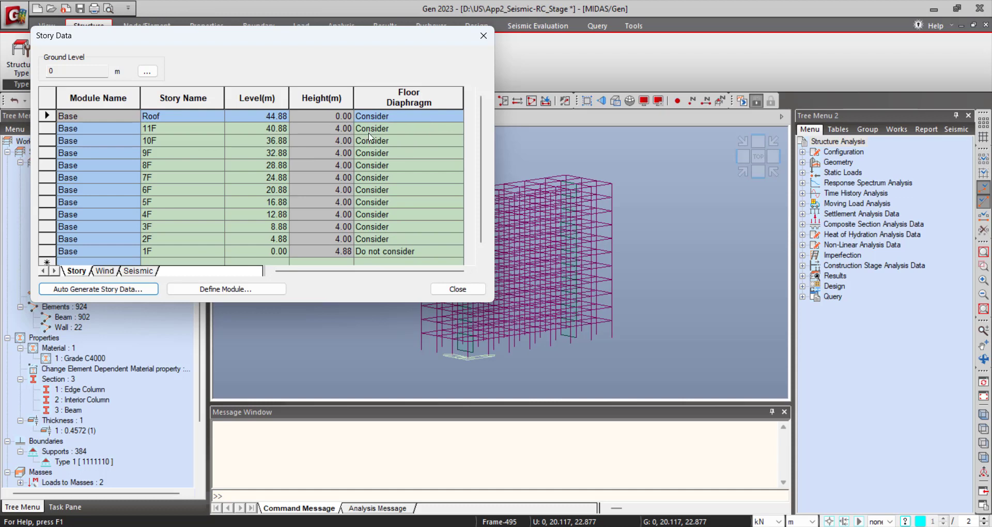
# Step: Leave the Roof floor diaphragm at Consider and close the Story Data window
pyautogui.click(452, 118)
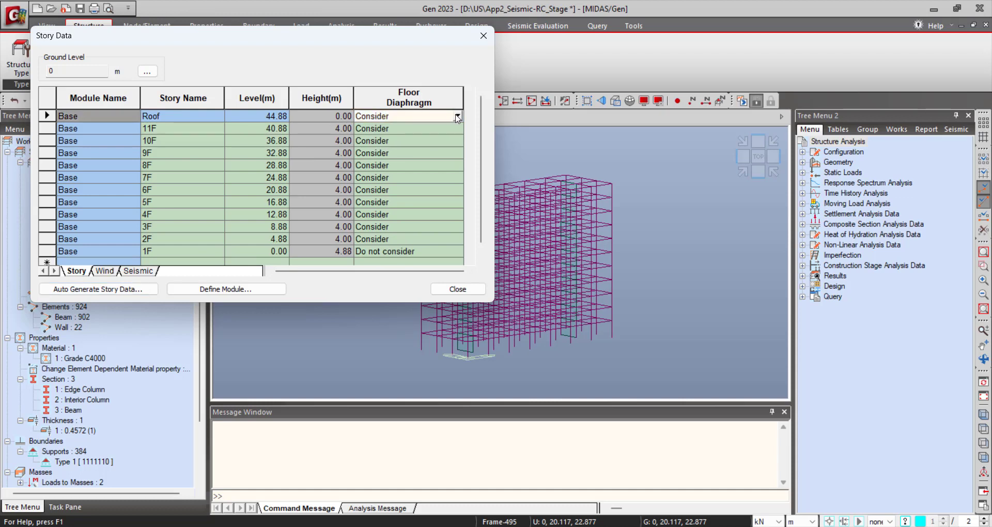
pyautogui.click(458, 117)
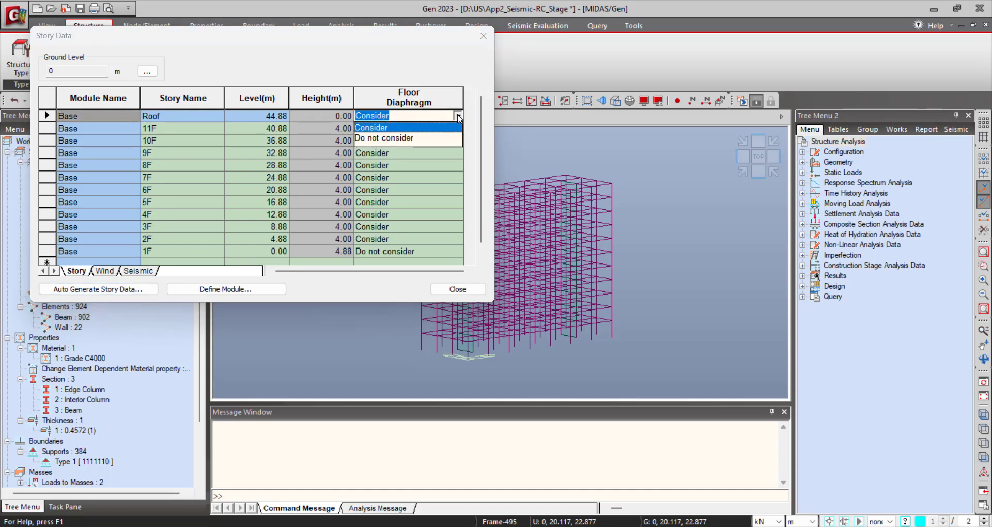
pyautogui.click(457, 117)
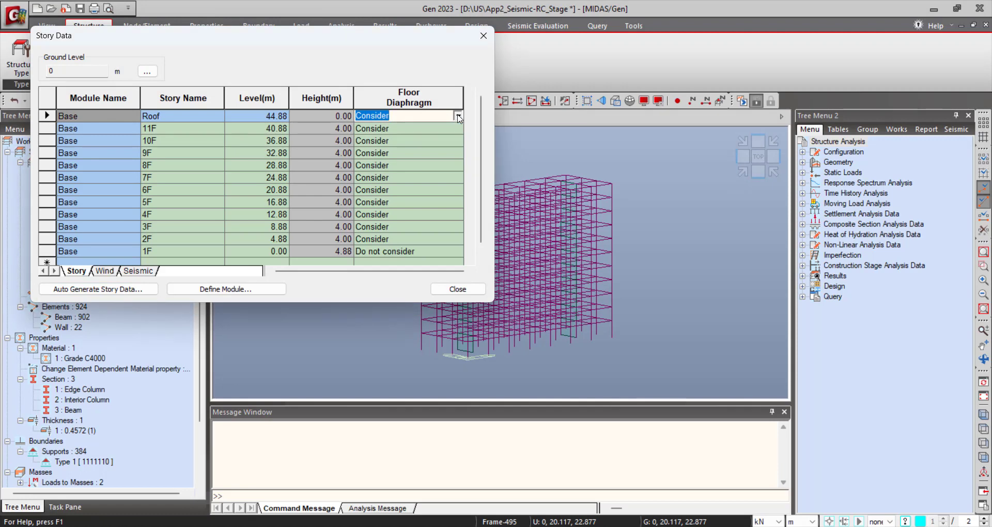
pyautogui.click(421, 128)
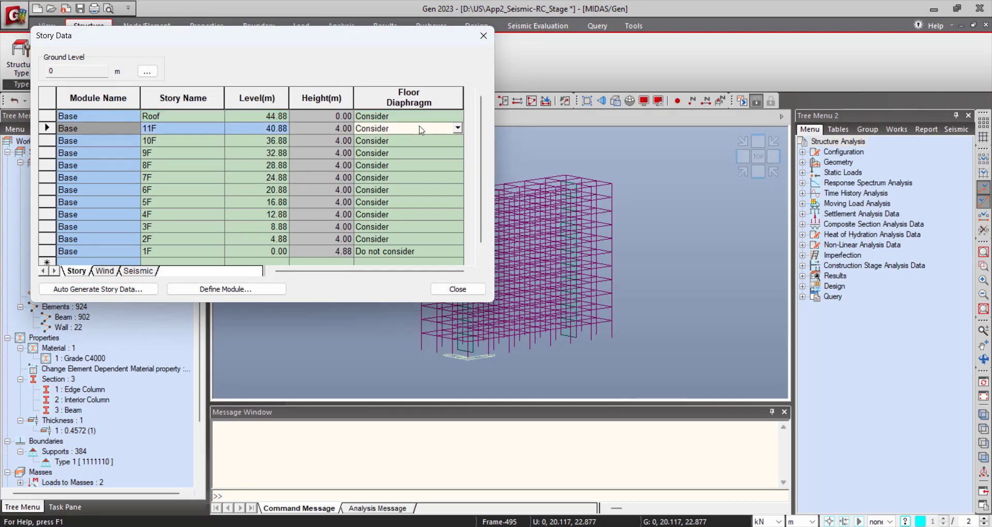
pyautogui.click(468, 287)
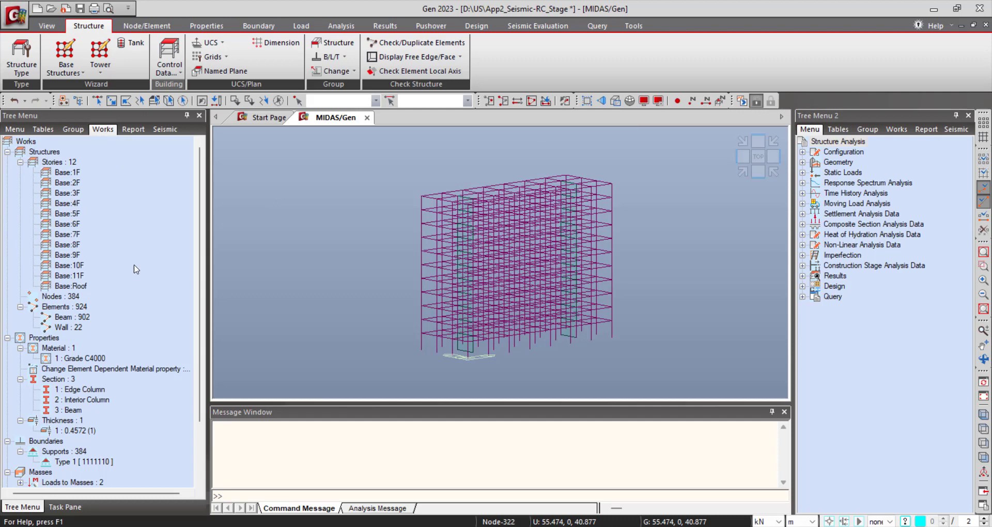
# Step: Enable Story Diaphragm in the Boundary display options and apply it to the model
pyautogui.click(643, 101)
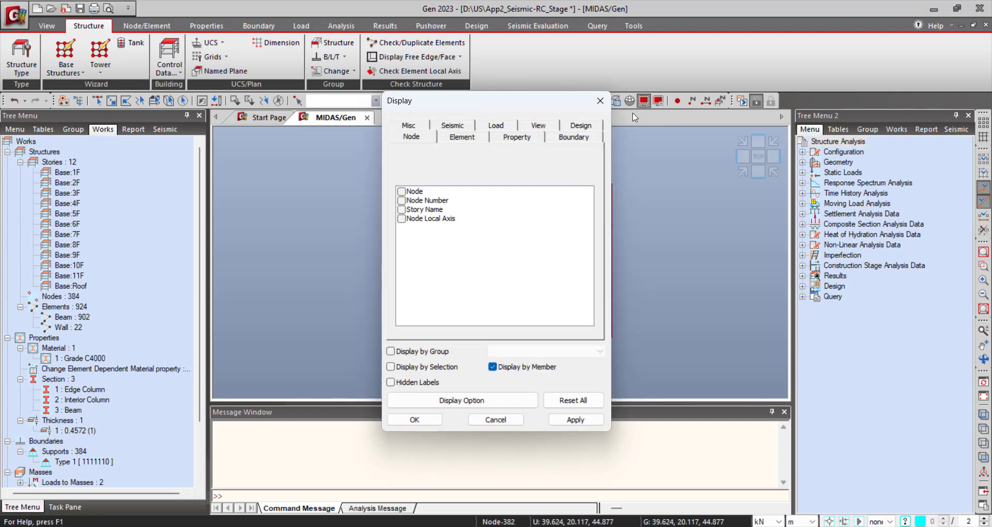
pyautogui.click(574, 138)
pyautogui.scroll(-5, 472, 256)
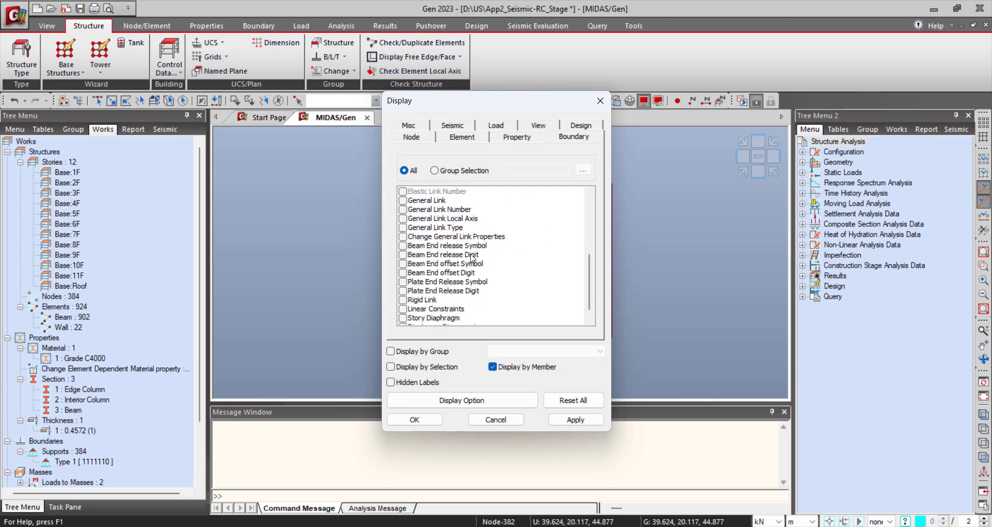
pyautogui.scroll(-1, 473, 256)
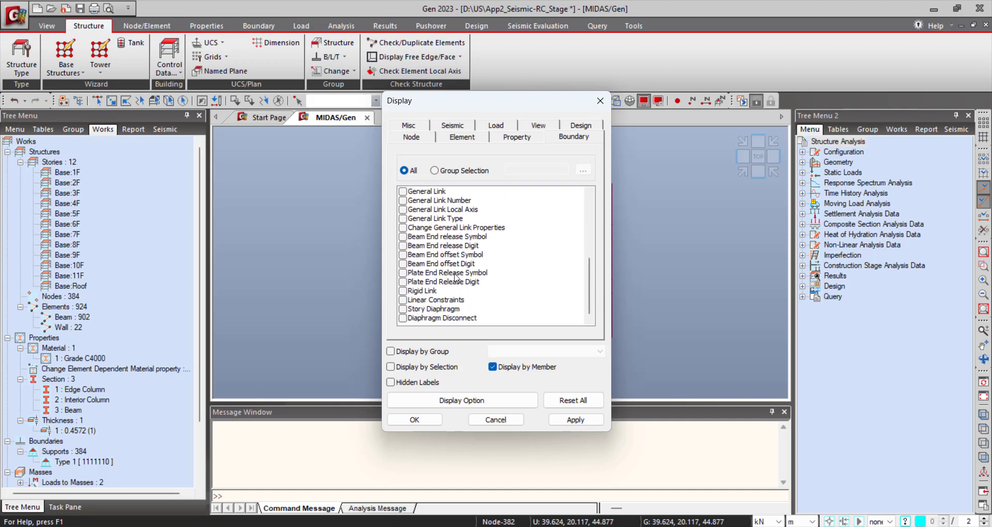
pyautogui.click(403, 309)
pyautogui.click(415, 419)
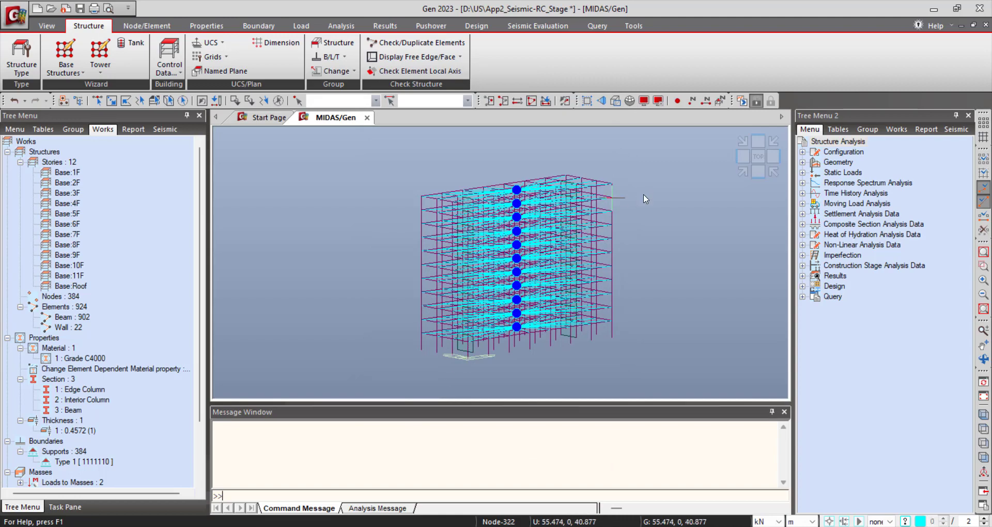
# Step: Inspect the diaphragm symbols, then turn Story Diaphragm display off and apply
pyautogui.moveTo(645, 199); pyautogui.dragTo(640, 216, button='middle')
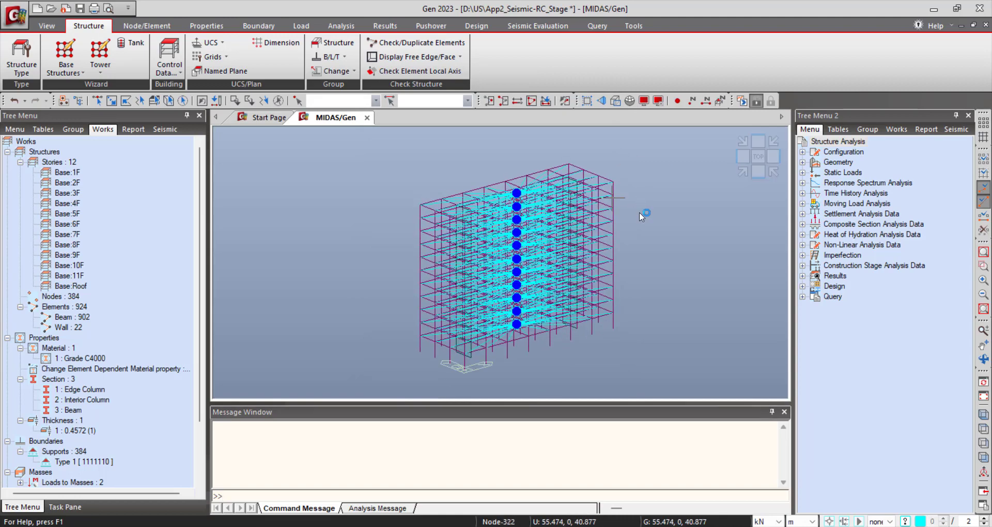
pyautogui.scroll(6, 544, 240)
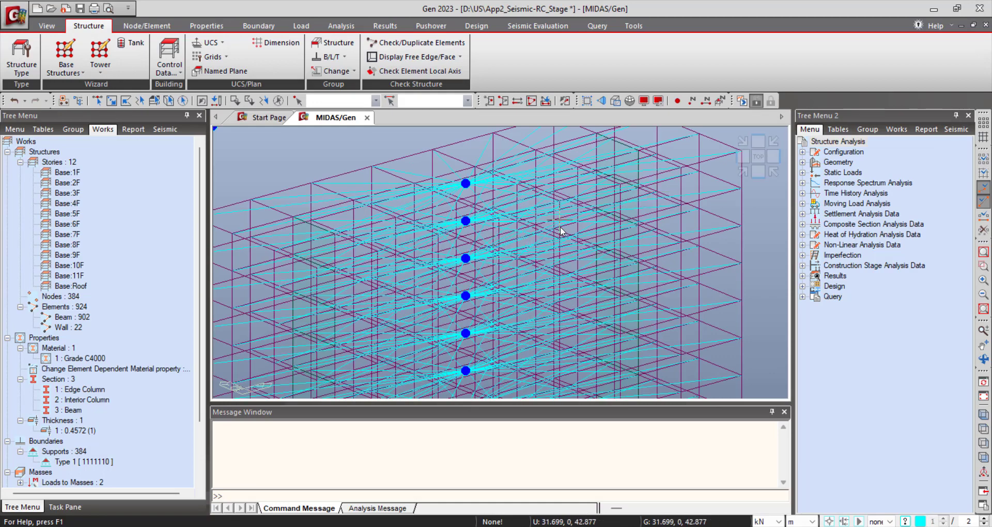
pyautogui.scroll(-8, 583, 211)
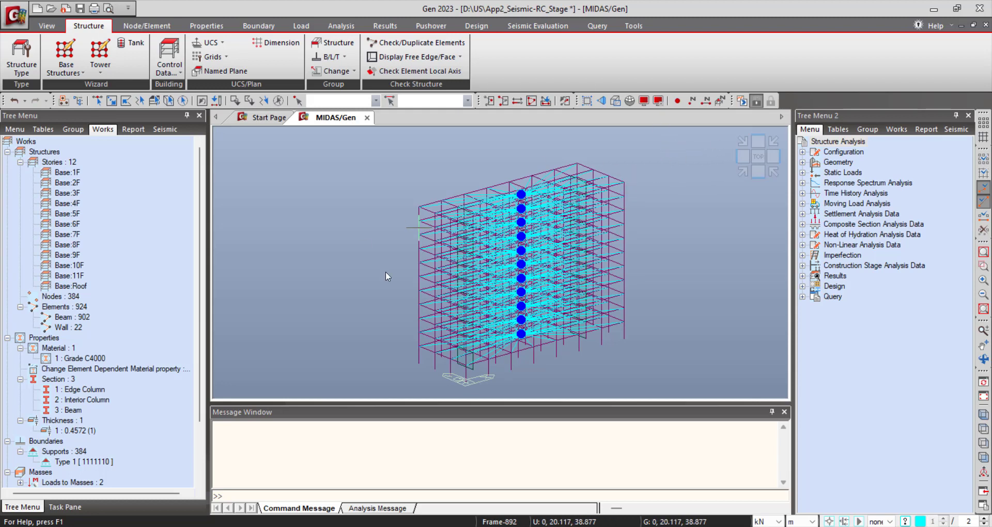
pyautogui.click(656, 101)
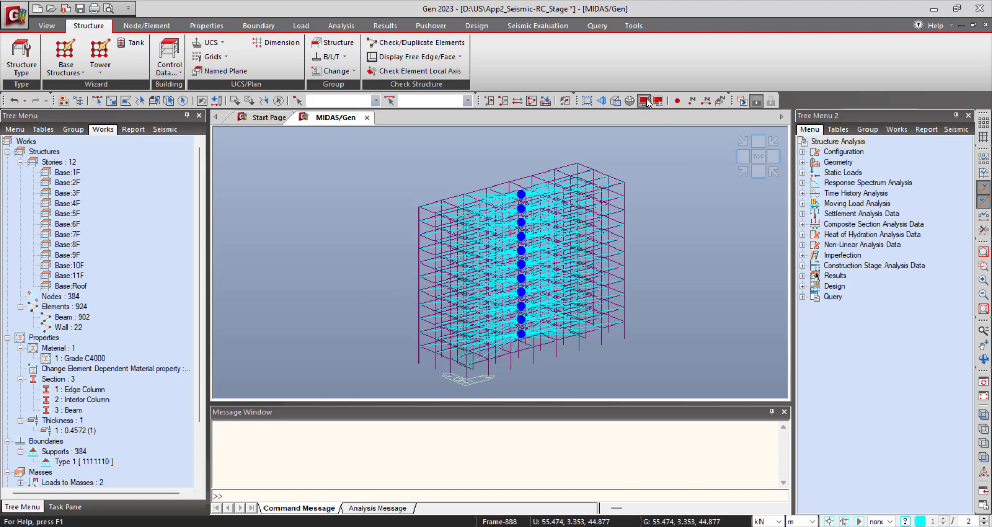
pyautogui.scroll(-7, 430, 272)
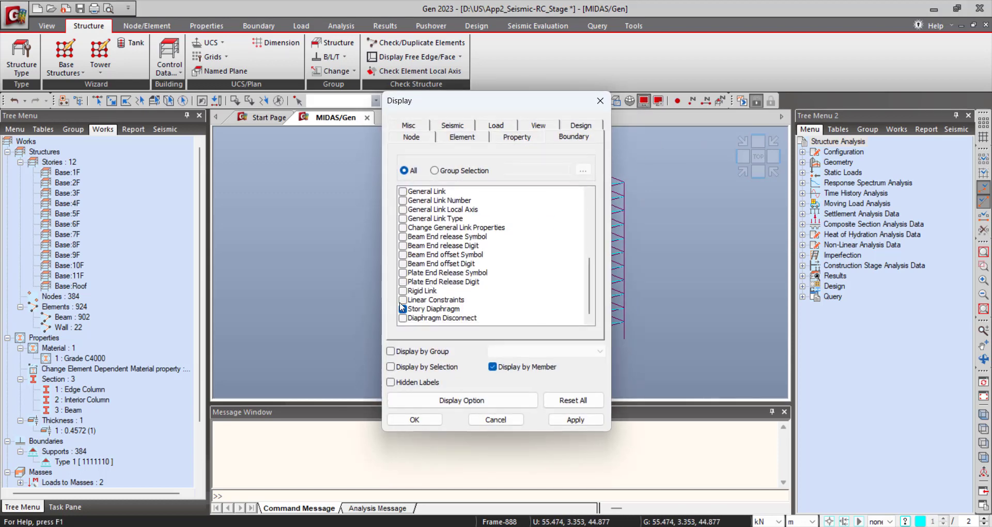
pyautogui.click(415, 419)
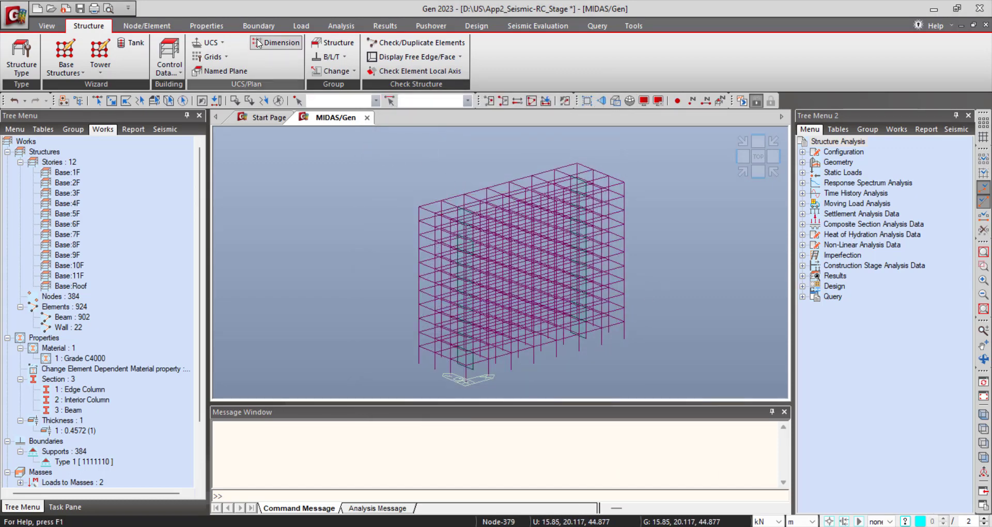
# Step: Set the Roof story's floor diaphragm to Do not consider in the story data table
pyautogui.click(169, 64)
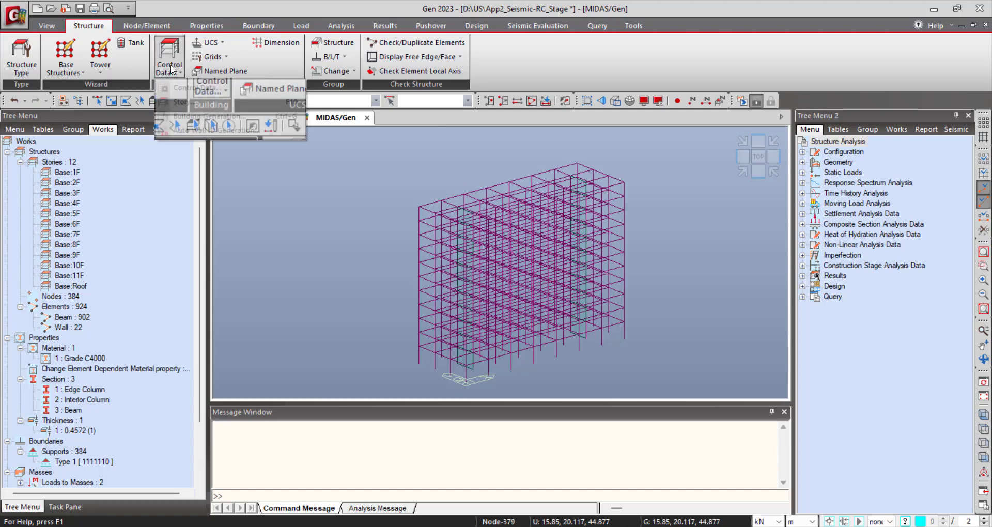
pyautogui.click(191, 102)
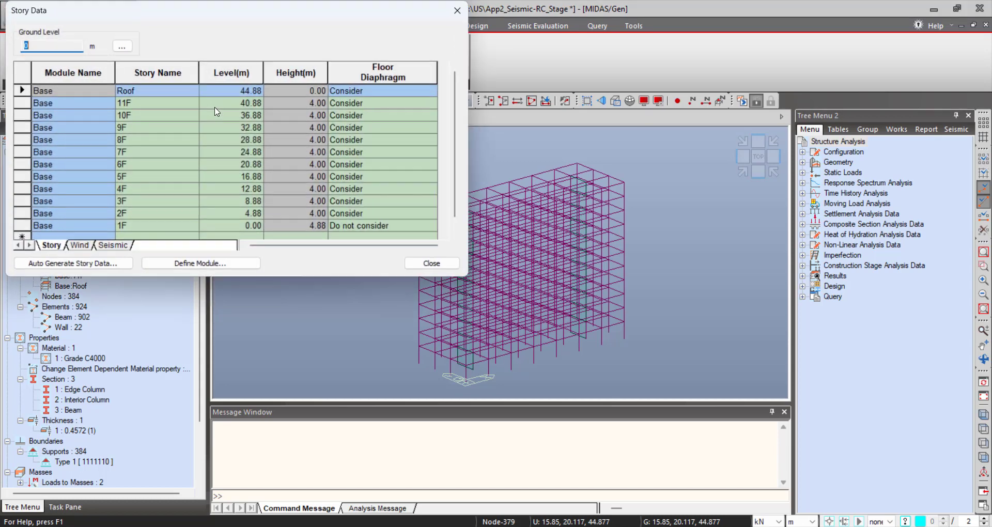
pyautogui.click(432, 91)
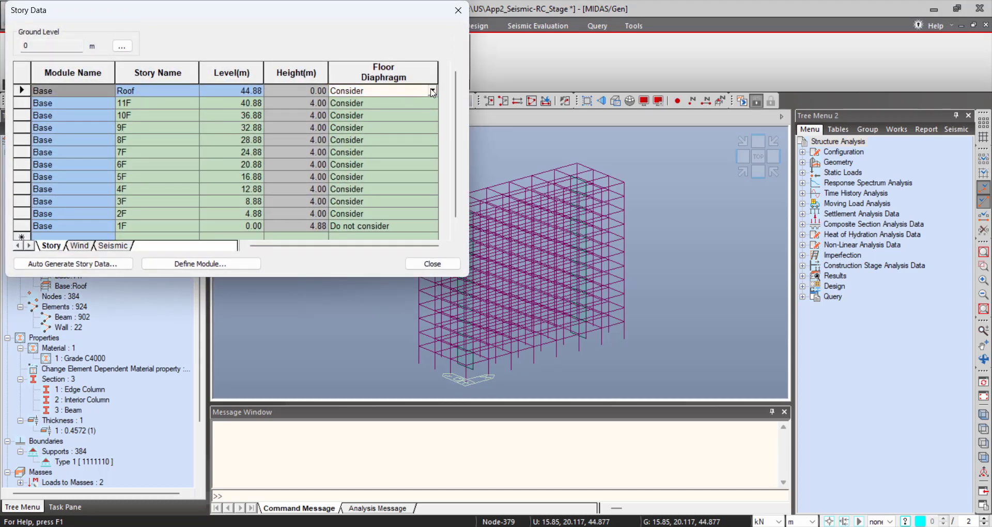
pyautogui.click(432, 90)
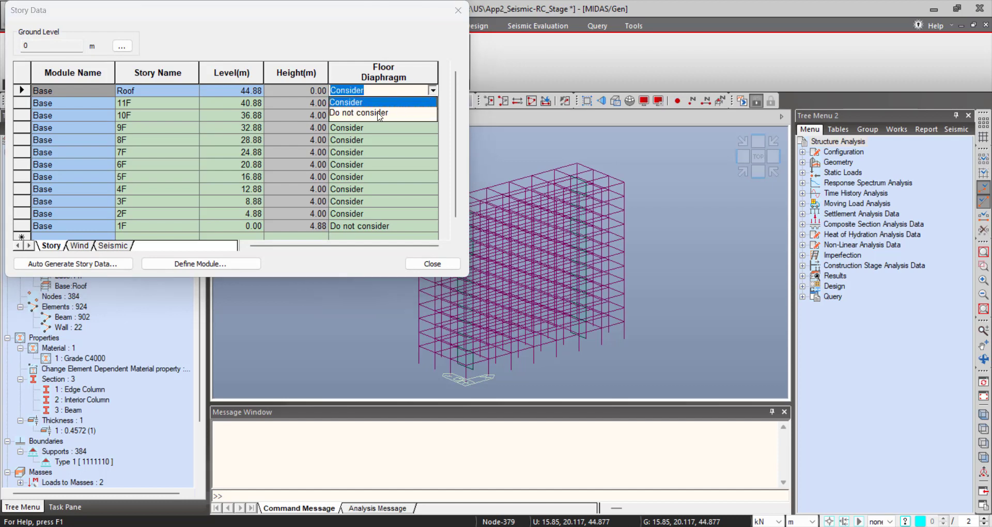
pyautogui.click(379, 113)
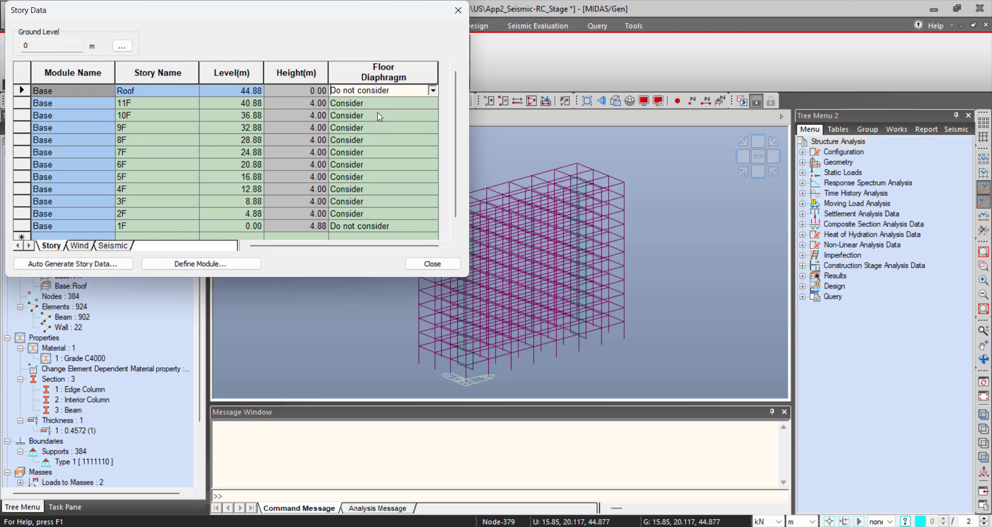
pyautogui.click(432, 263)
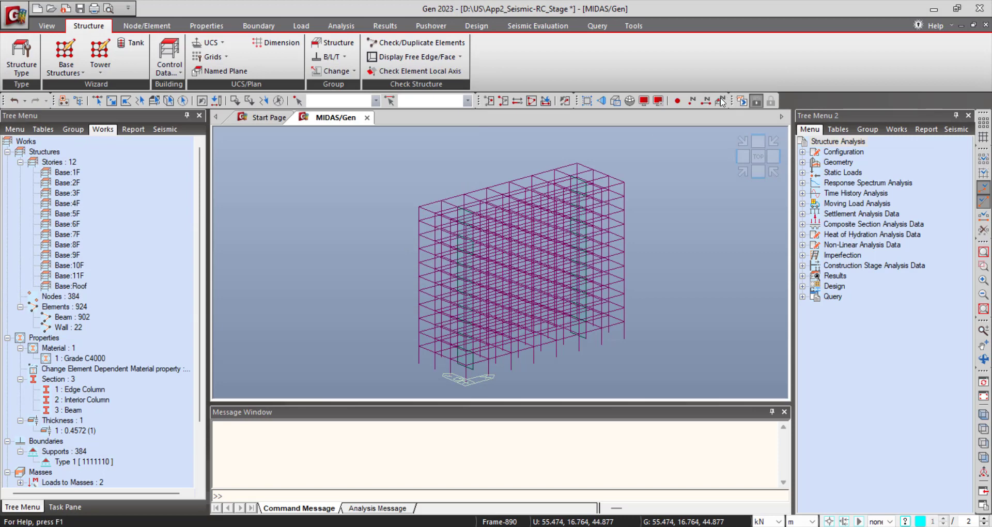
# Step: Turn Story Diaphragm display back on in the Boundary display settings
pyautogui.click(643, 102)
pyautogui.scroll(-6, 463, 285)
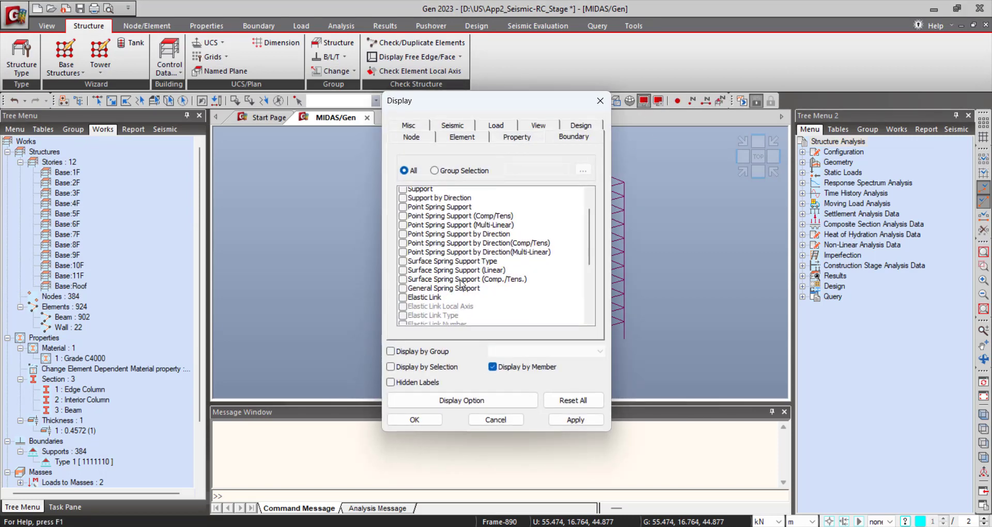
pyautogui.scroll(-2, 463, 285)
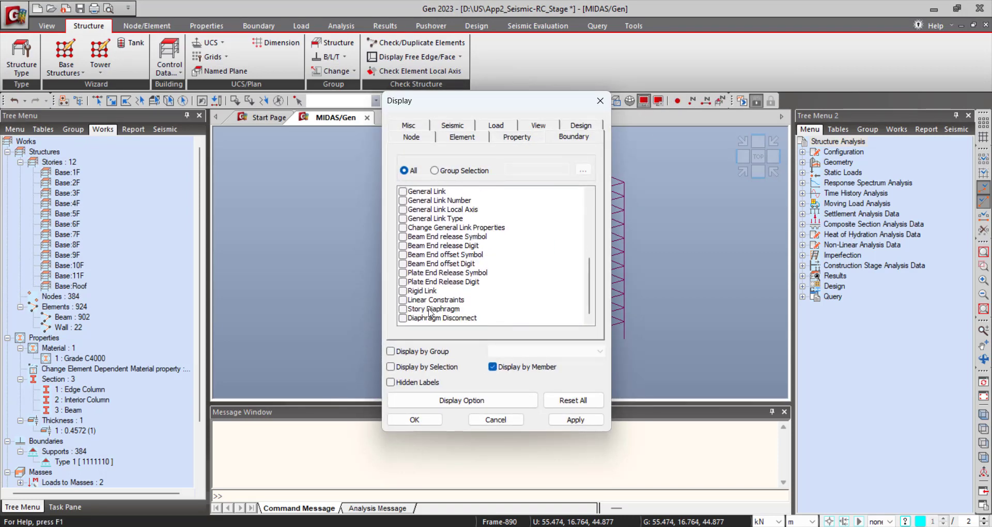
pyautogui.click(403, 309)
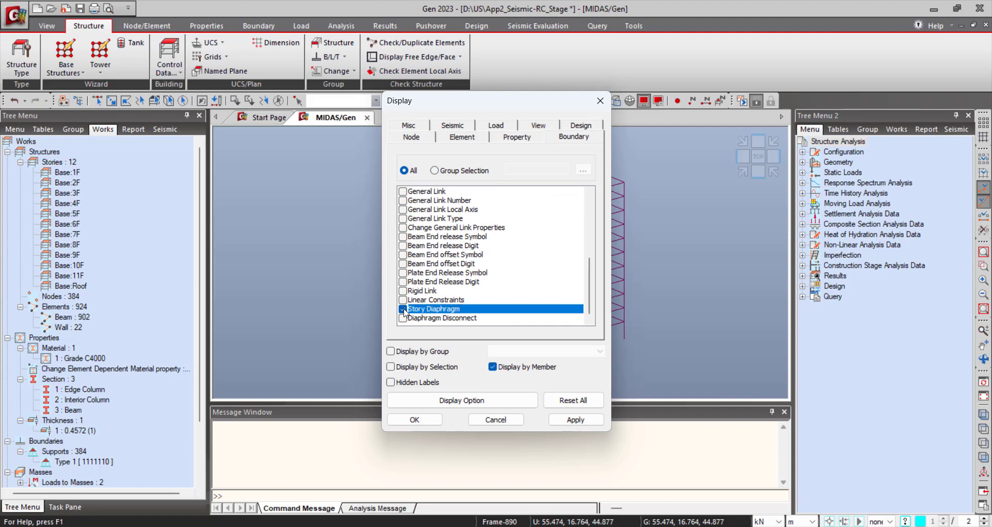
pyautogui.click(414, 420)
pyautogui.scroll(5, 667, 214)
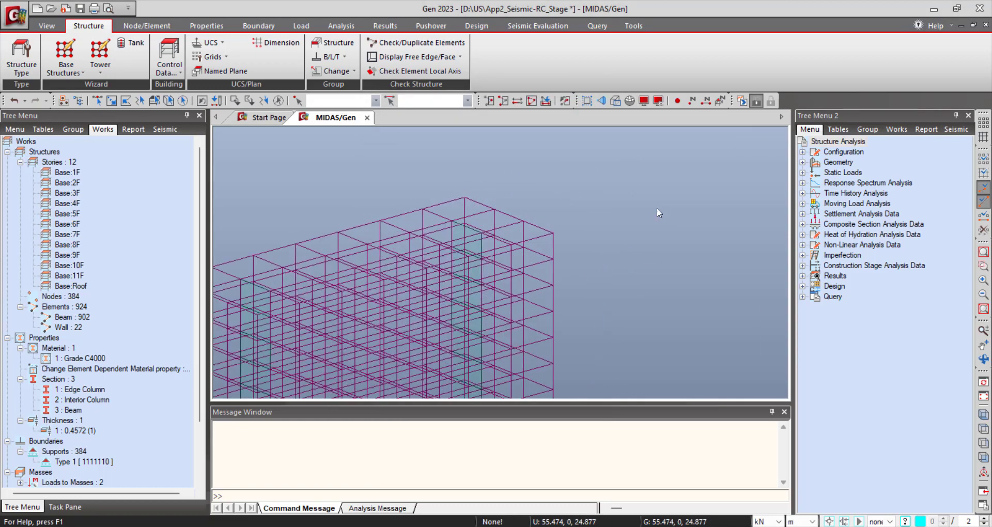
pyautogui.moveTo(655, 207); pyautogui.dragTo(575, 214, button='middle')
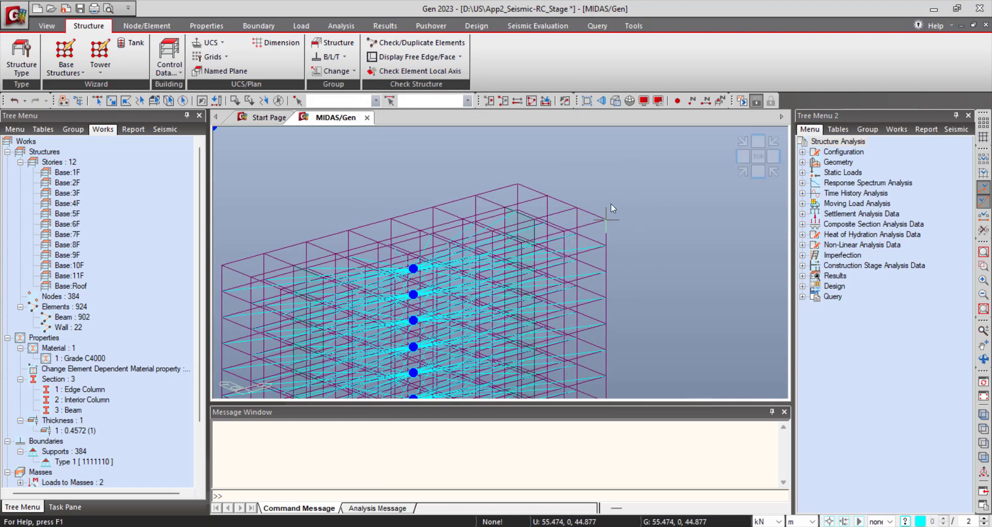
pyautogui.scroll(-5, 460, 191)
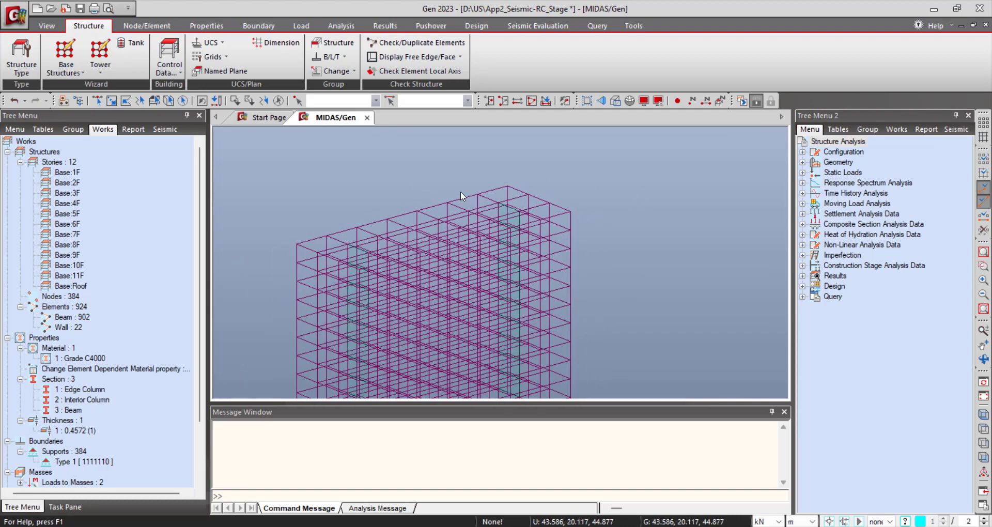
pyautogui.moveTo(437, 216); pyautogui.dragTo(487, 201, button='middle')
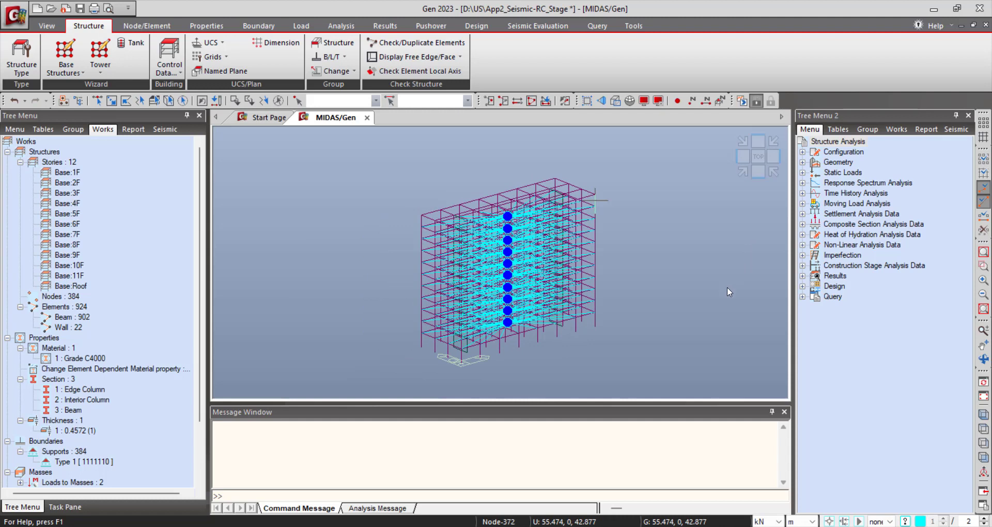